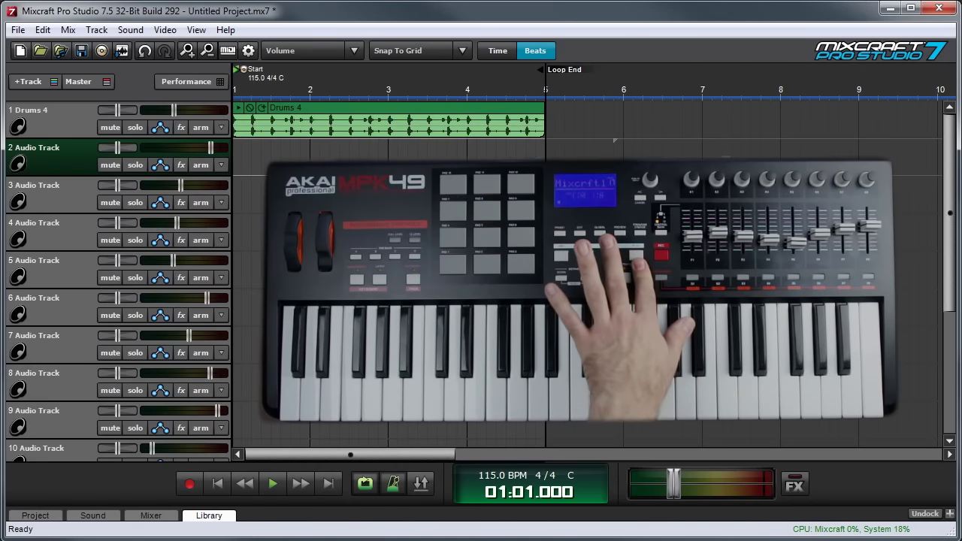
Play the Drums 4 loop briefly, then stop it so the counter returns to 01:01.000
{"action": "key", "text": "space"}
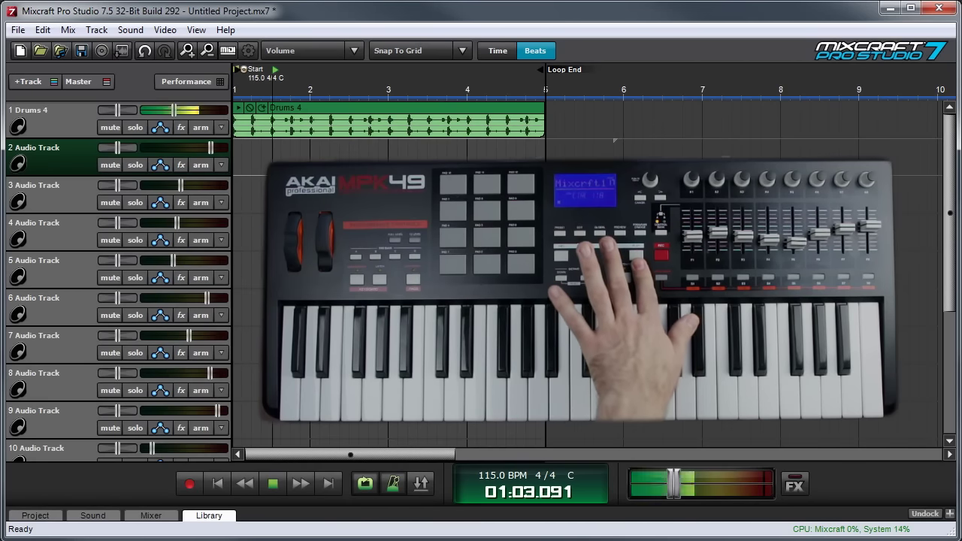
{"action": "key", "text": "space"}
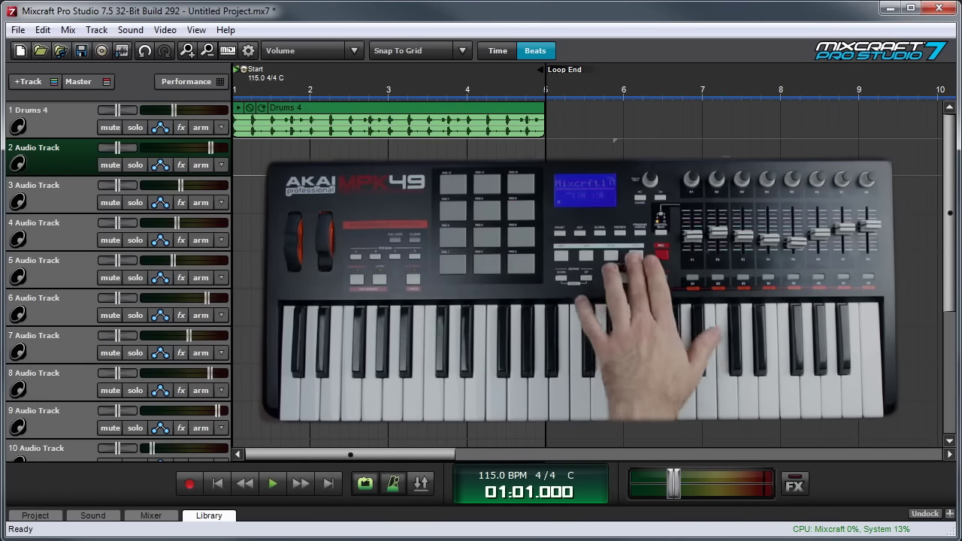
MIDI-learn the MPK49 rewind and fast-forward buttons to Rewind and Fast Forward, then stop a test playback
{"action": "left_click", "coordinate": [229, 51]}
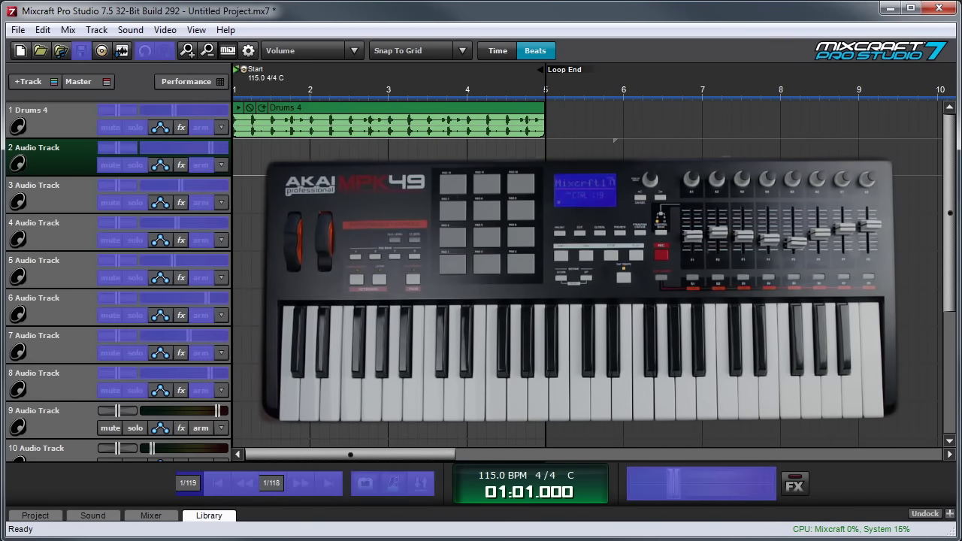
{"action": "left_click", "coordinate": [247, 484]}
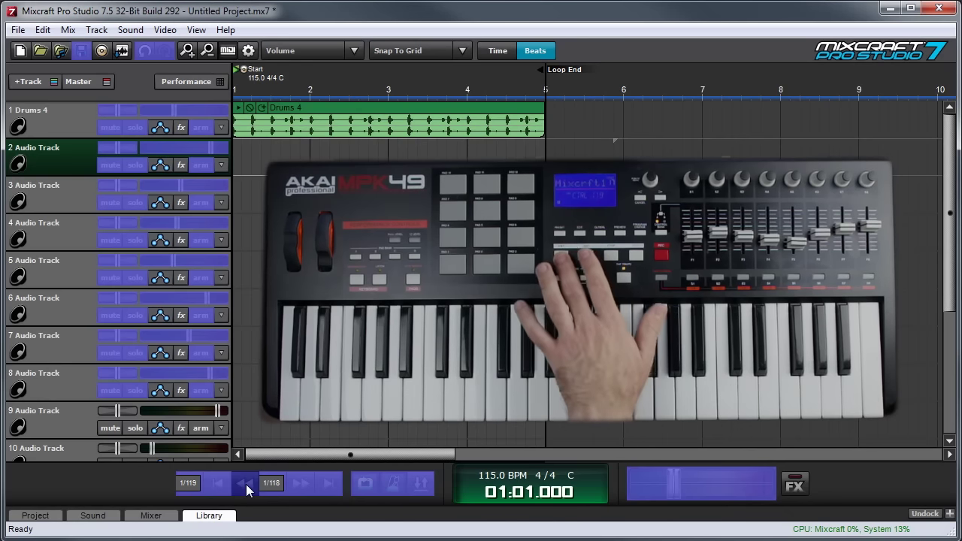
{"action": "left_click", "coordinate": [305, 485]}
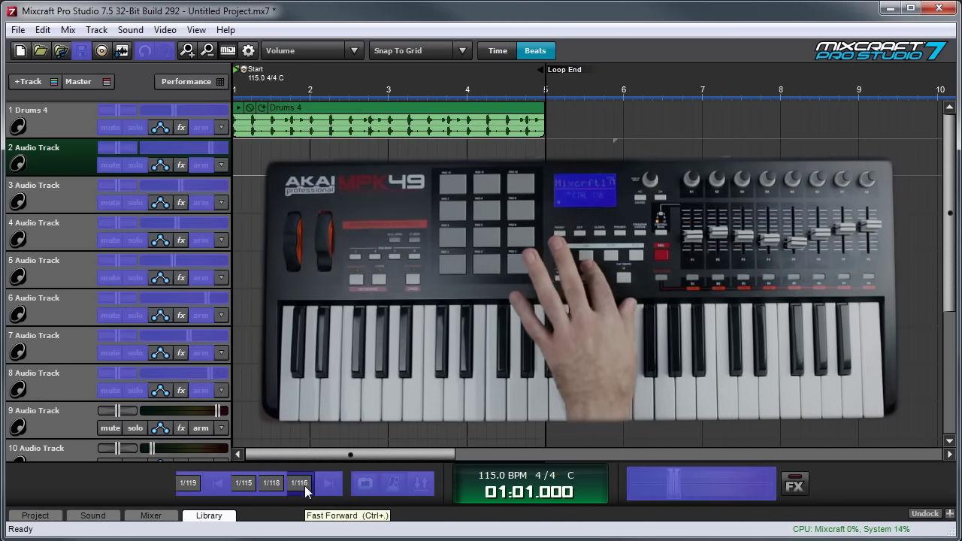
{"action": "left_click", "coordinate": [230, 48]}
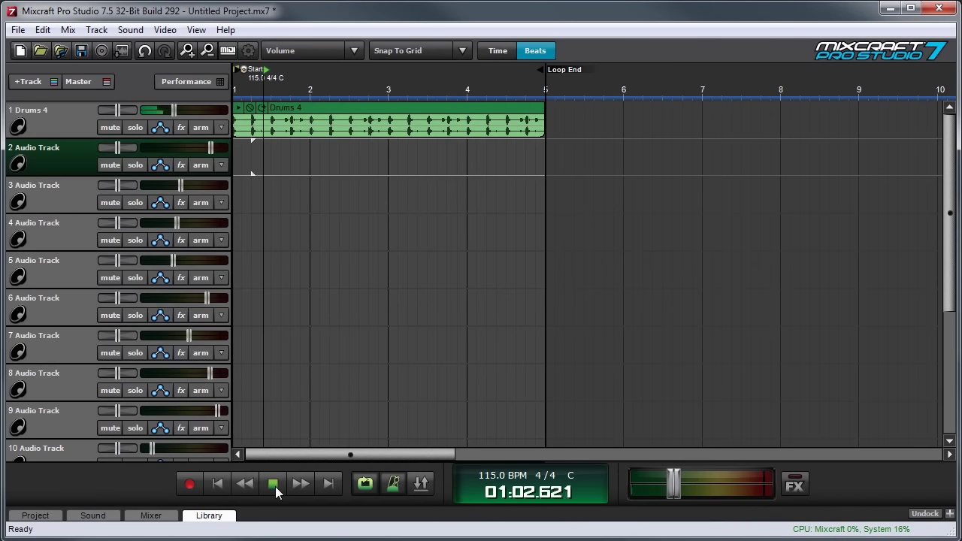
{"action": "left_click", "coordinate": [273, 483]}
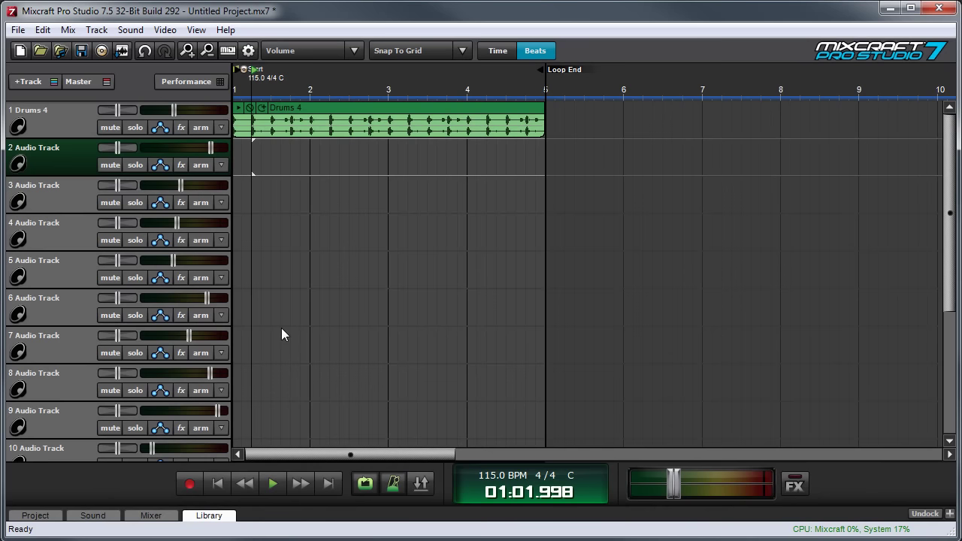
In Mix > MIDI Control Surface settings, delete the Playback Toggle mapping
{"action": "left_click", "coordinate": [69, 30]}
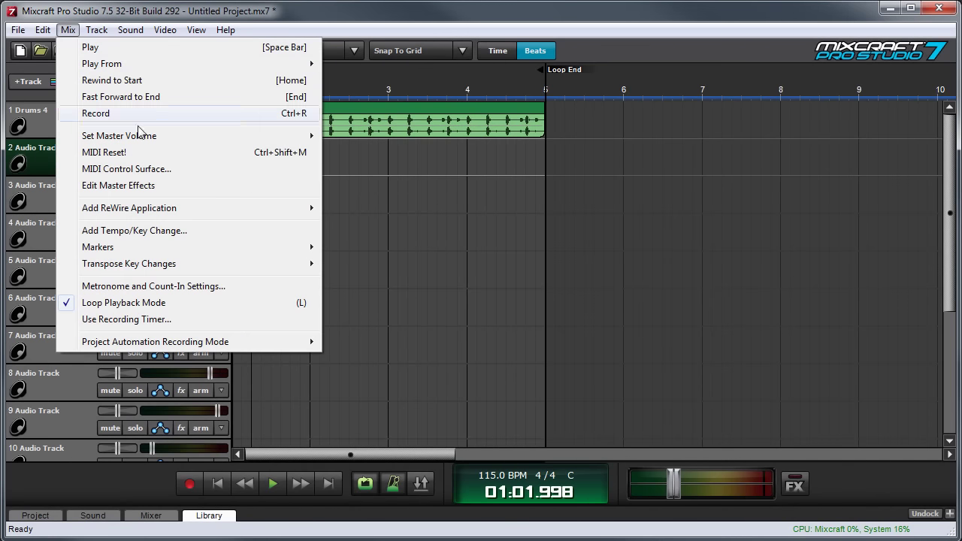
{"action": "left_click", "coordinate": [147, 172]}
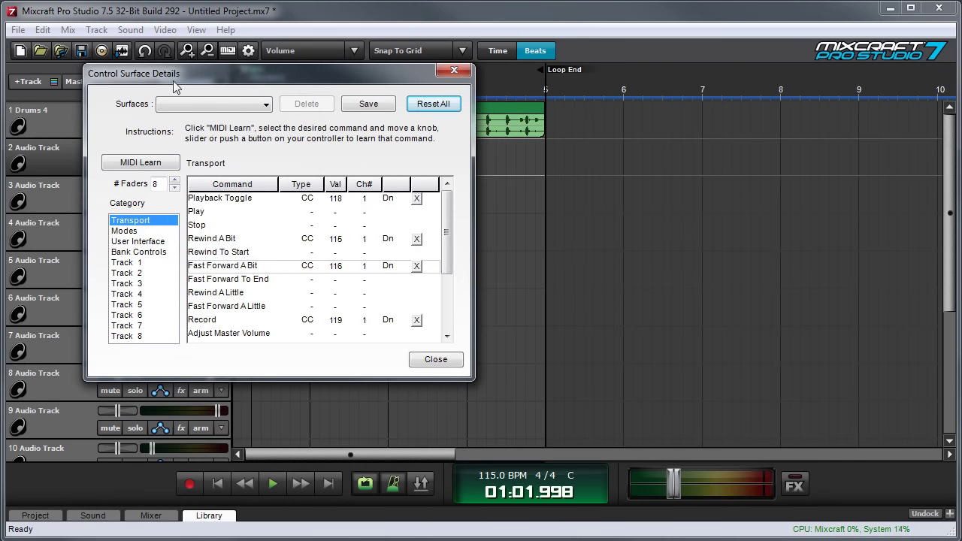
{"action": "left_click", "coordinate": [333, 293]}
{"action": "left_click", "coordinate": [417, 200]}
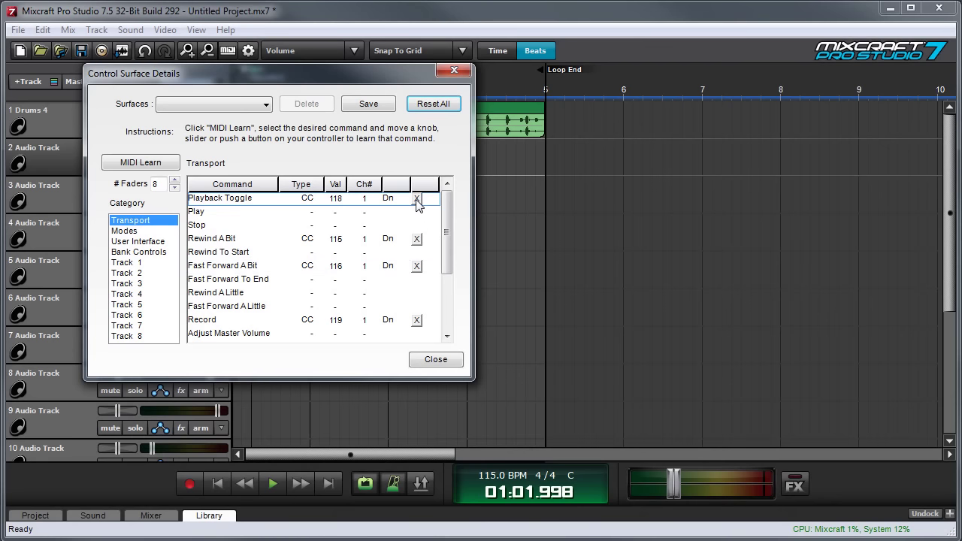
Learn Play on CC 118 and Stop on CC 117 from the MPK49, then close the settings
{"action": "left_click", "coordinate": [243, 216]}
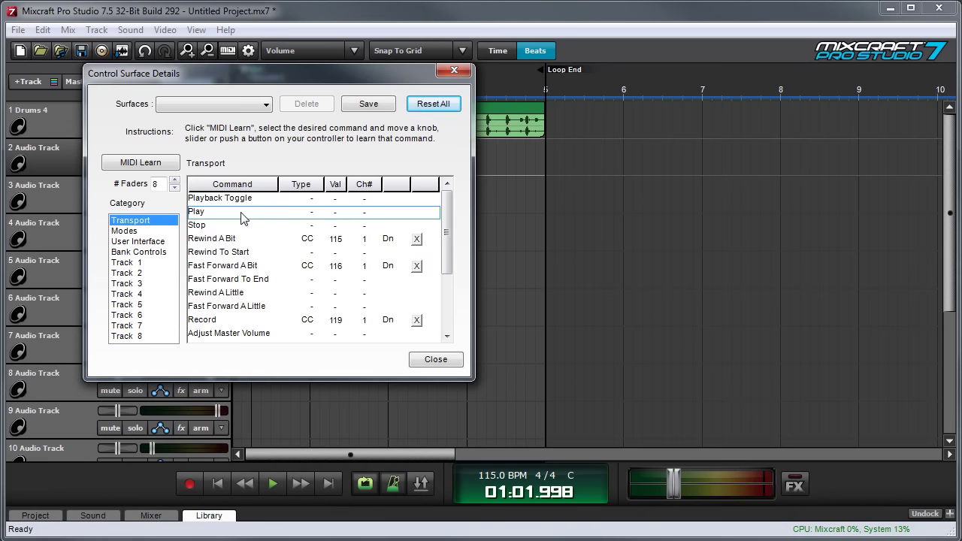
{"action": "left_click", "coordinate": [140, 163]}
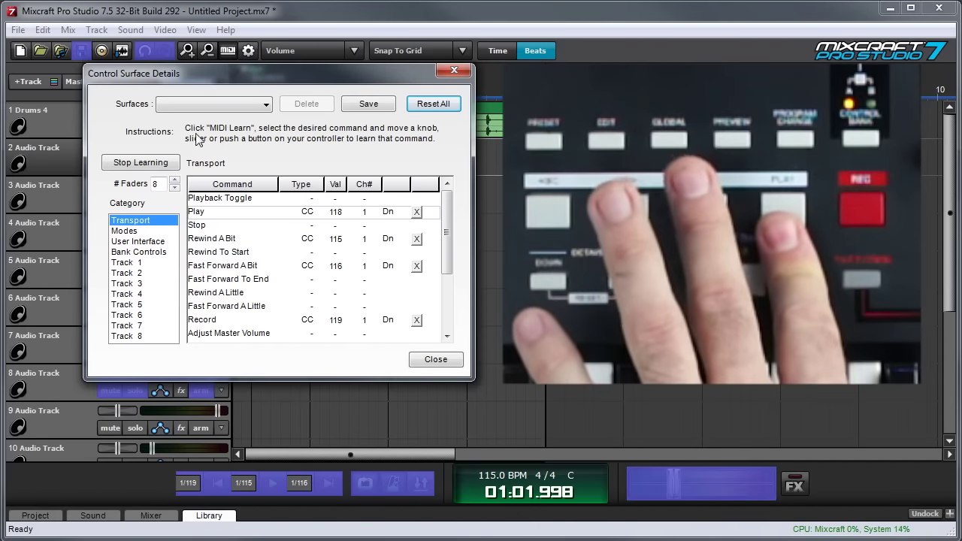
{"action": "left_click", "coordinate": [200, 227]}
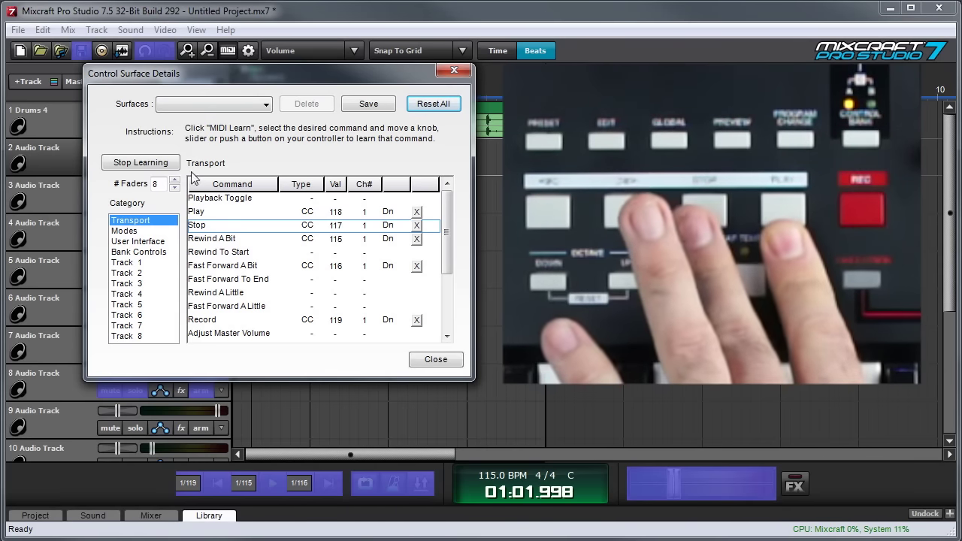
{"action": "left_click", "coordinate": [153, 166]}
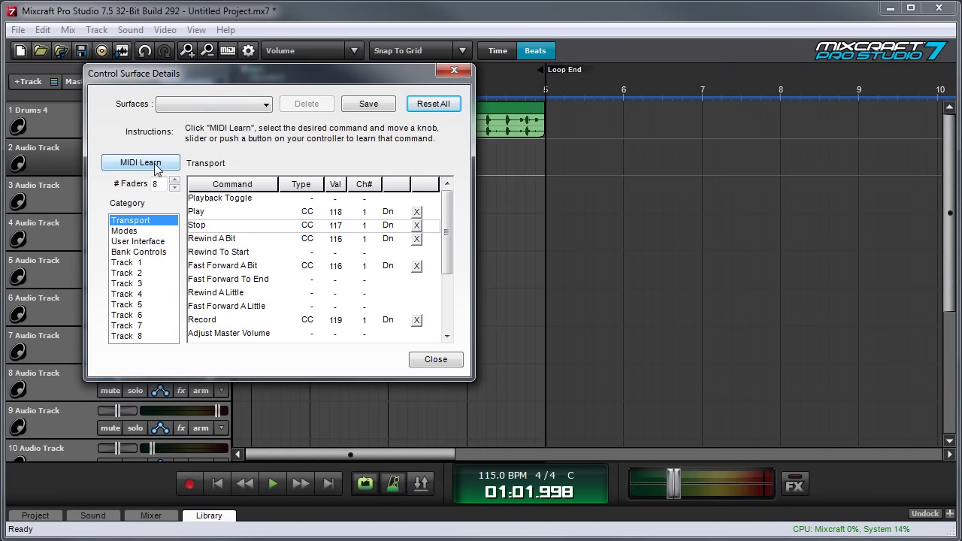
{"action": "left_click", "coordinate": [435, 360]}
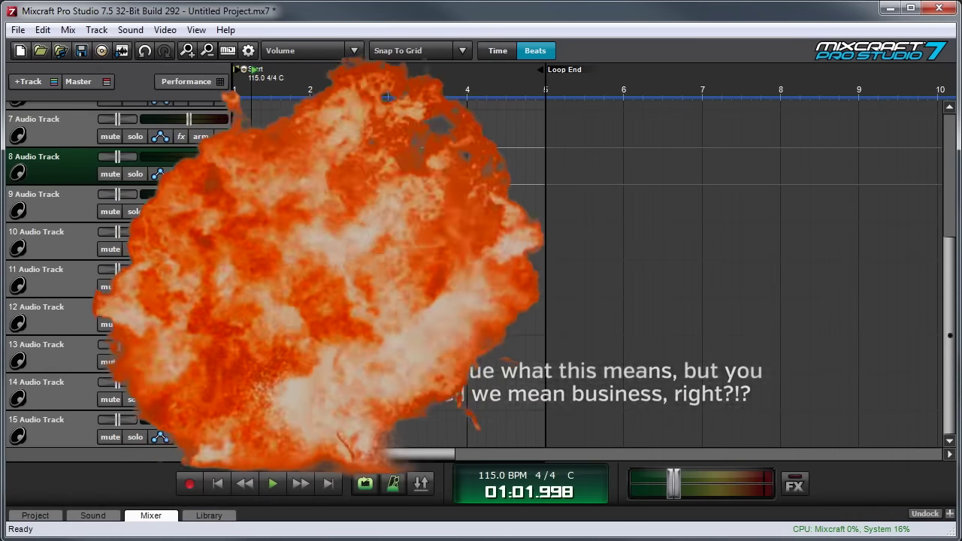
Raise the control surface's # Faders to 8, creating Track 1–8 groups, and close the details dialog
{"action": "left_click", "coordinate": [225, 51]}
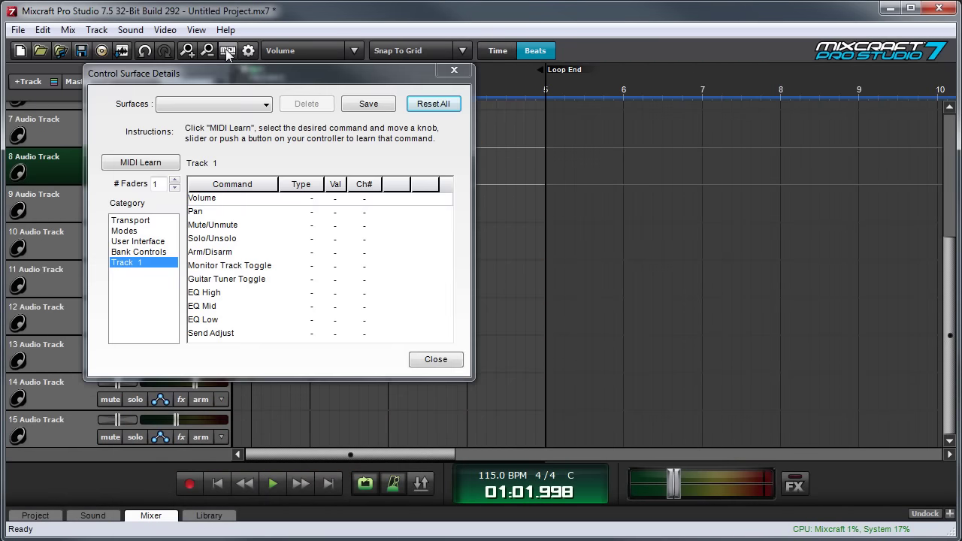
{"action": "left_click", "coordinate": [67, 30]}
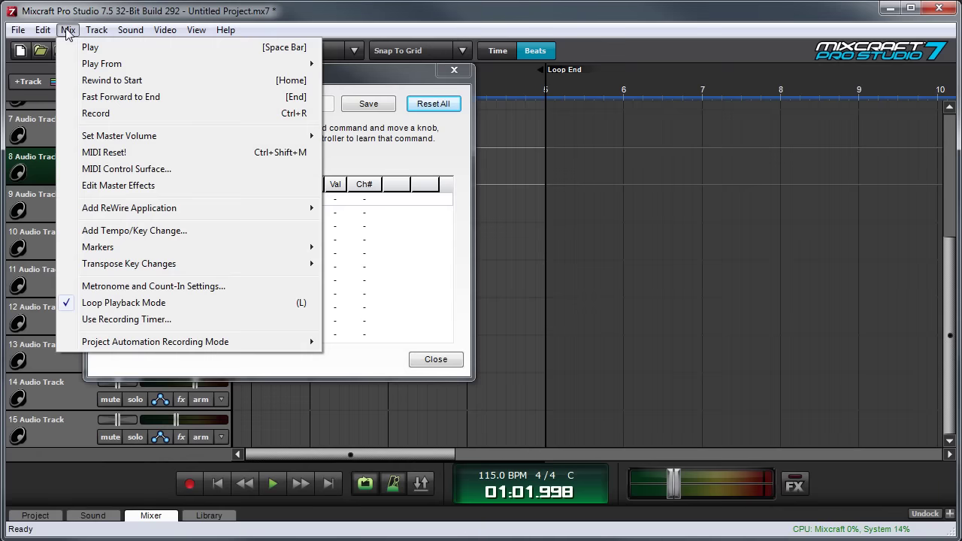
{"action": "left_click", "coordinate": [351, 251]}
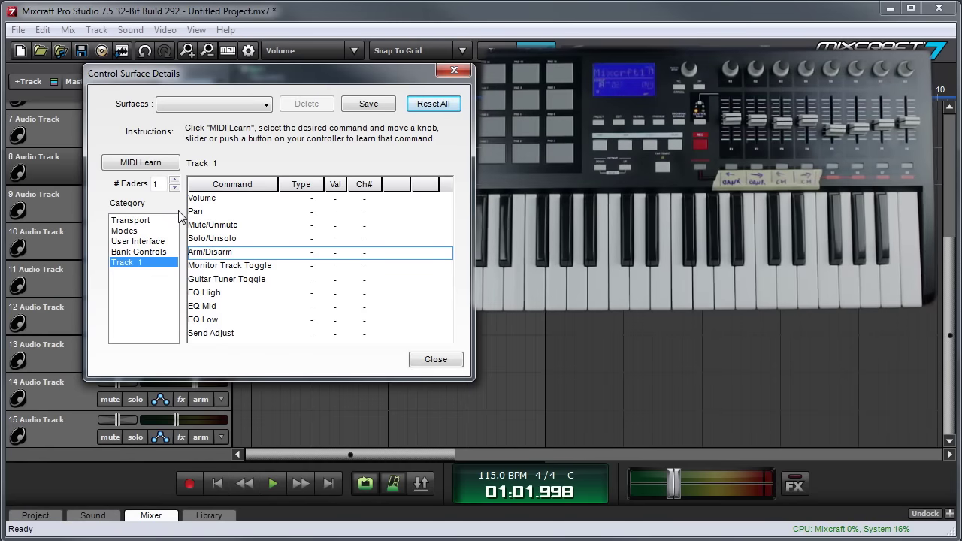
{"action": "left_click", "coordinate": [175, 180]}
{"action": "left_click", "coordinate": [175, 180]}
{"action": "left_click", "coordinate": [174, 181]}
{"action": "left_click", "coordinate": [175, 181]}
{"action": "left_click", "coordinate": [174, 180]}
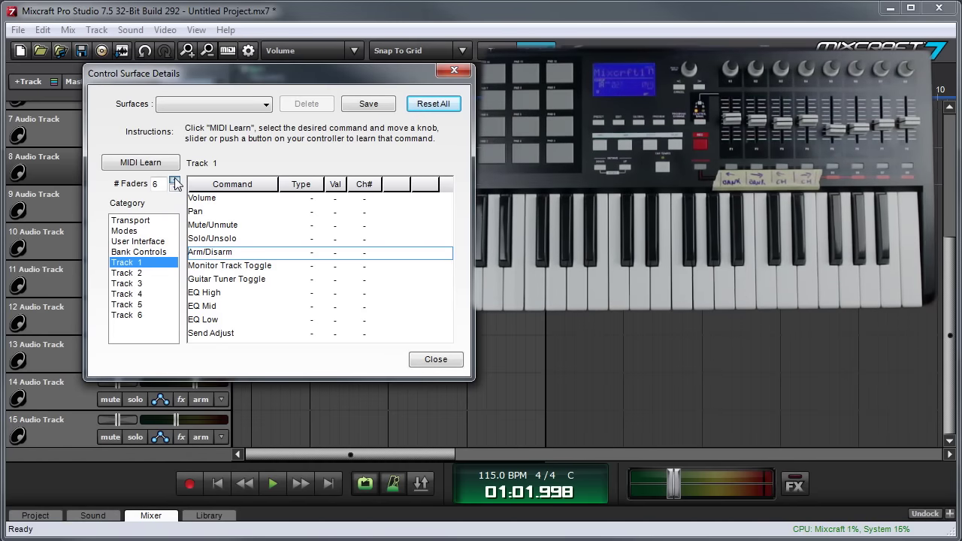
{"action": "left_click", "coordinate": [174, 181]}
{"action": "left_click", "coordinate": [175, 180]}
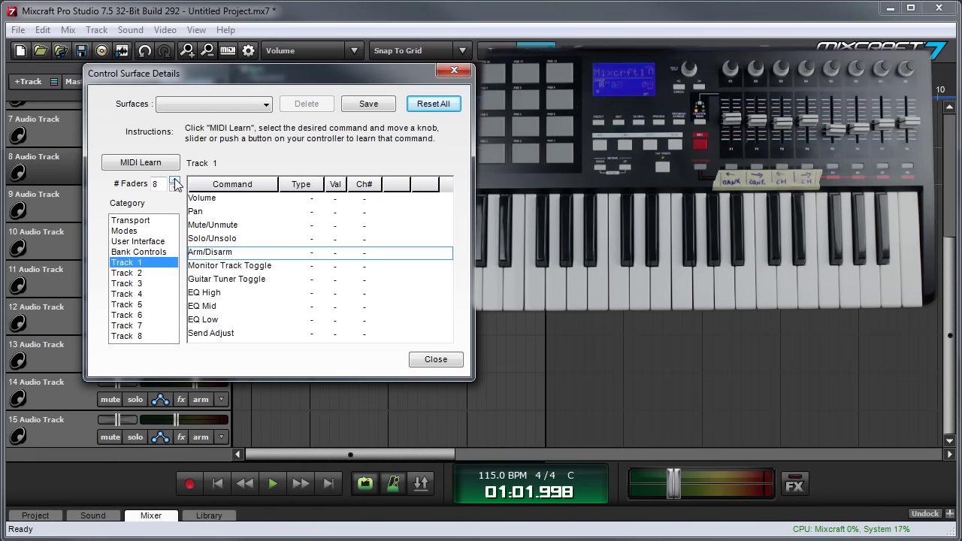
{"action": "left_click", "coordinate": [433, 359]}
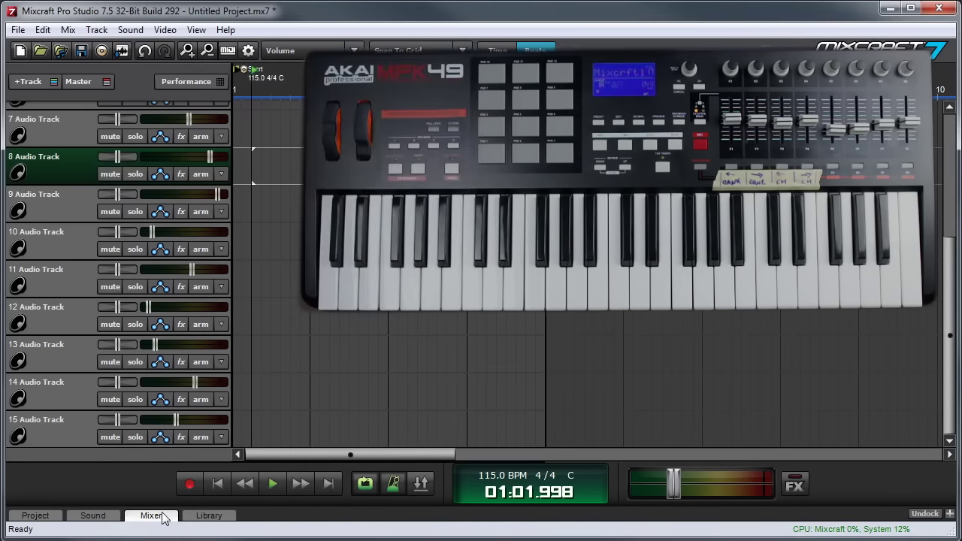
Show the mixer, enable MIDI Learn, and map the first hardware fader to the Drums 4 volume
{"action": "left_click", "coordinate": [162, 516]}
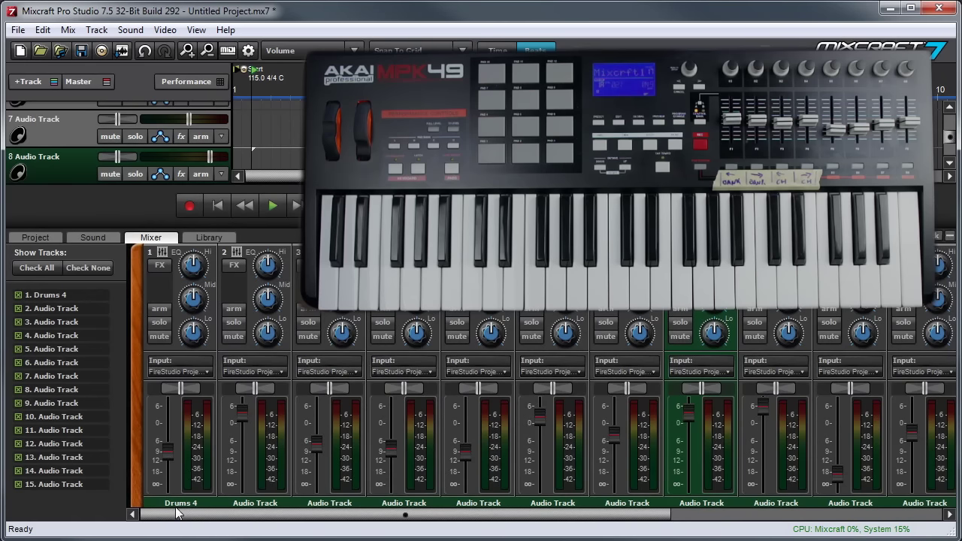
{"action": "left_click", "coordinate": [228, 51]}
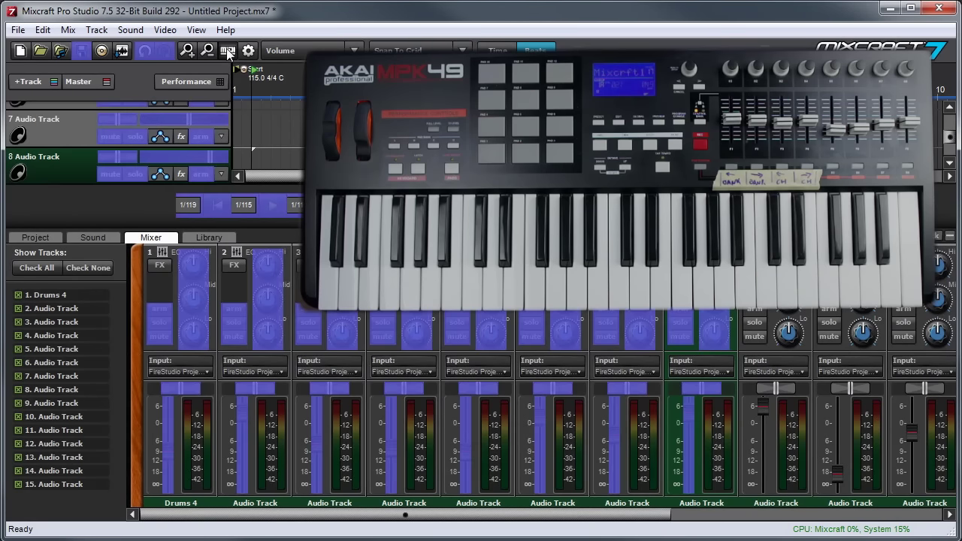
{"action": "left_click", "coordinate": [165, 450]}
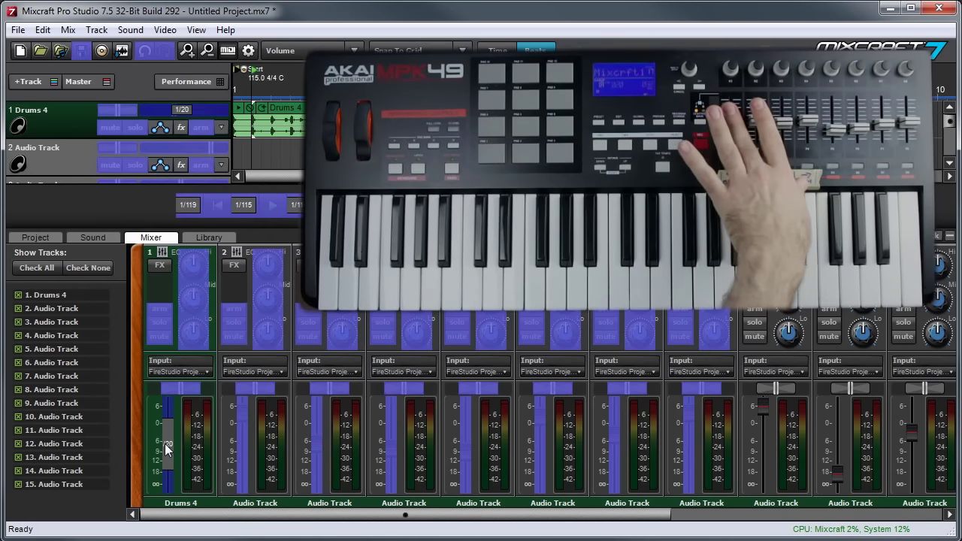
{"action": "mouse_move", "coordinate": [167, 447]}
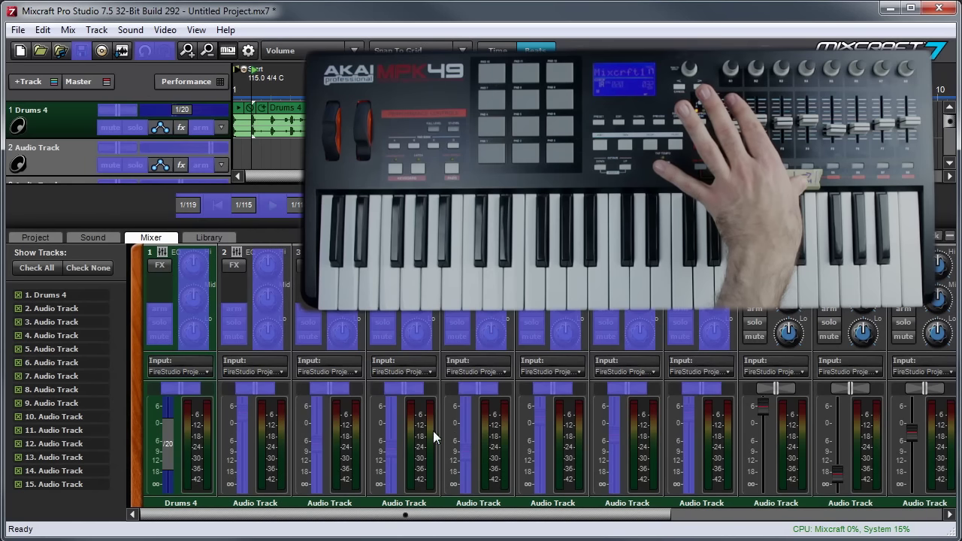
Map the remaining MPK49 faders to the volume of tracks 2 through 8
{"action": "left_click", "coordinate": [244, 413]}
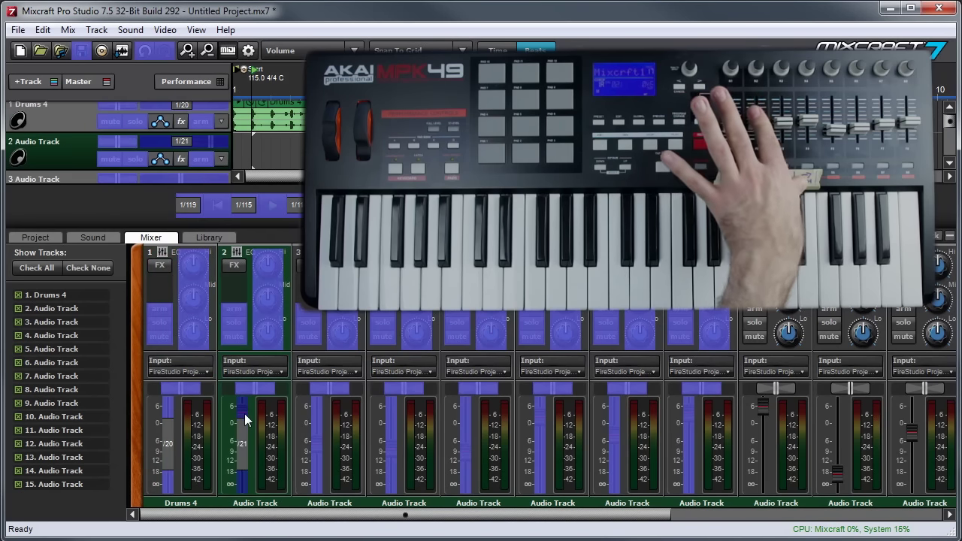
{"action": "left_click", "coordinate": [322, 438]}
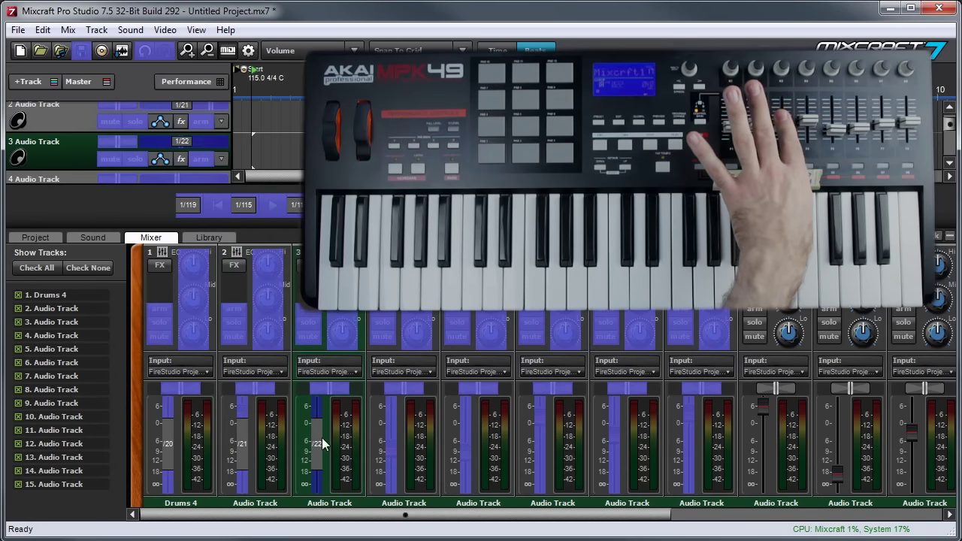
{"action": "left_click", "coordinate": [384, 445]}
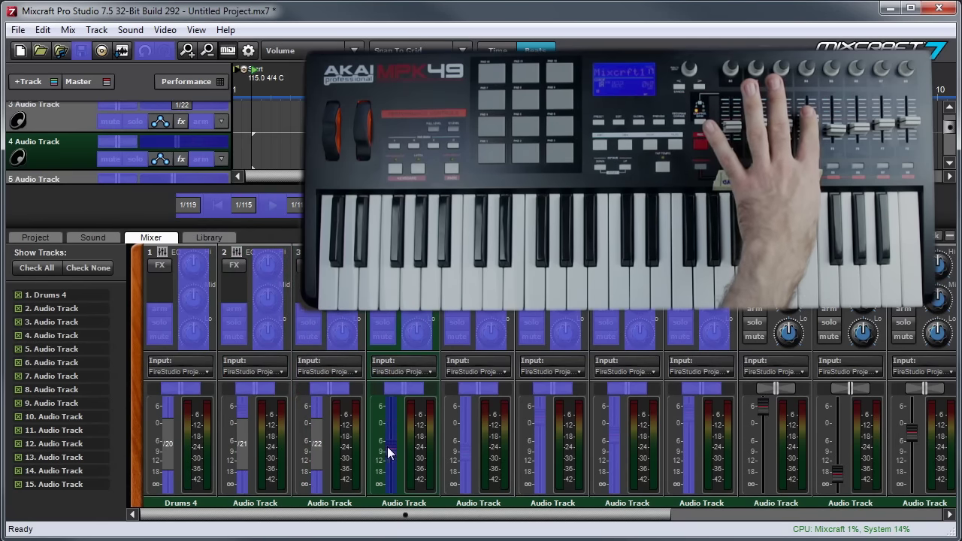
{"action": "left_click", "coordinate": [473, 446]}
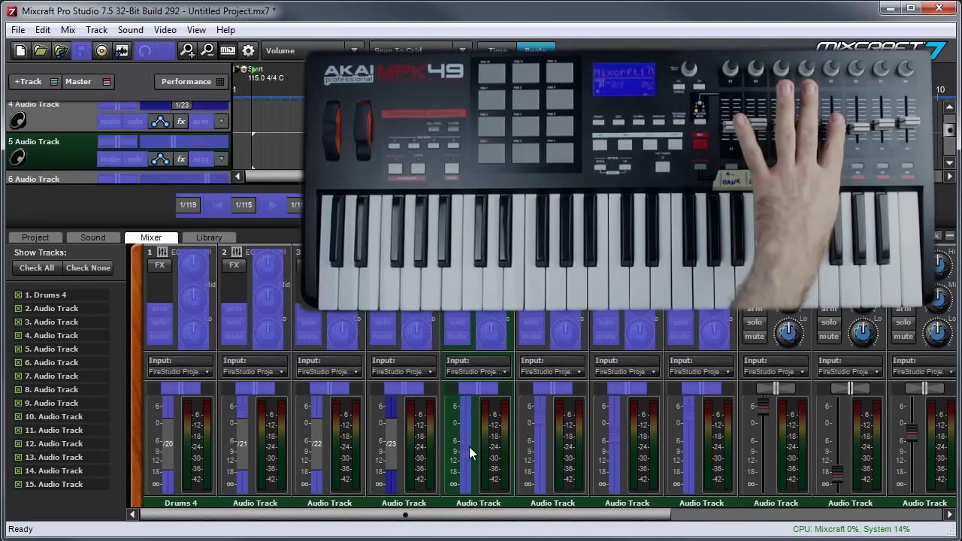
{"action": "left_click", "coordinate": [539, 422]}
{"action": "left_click", "coordinate": [612, 431]}
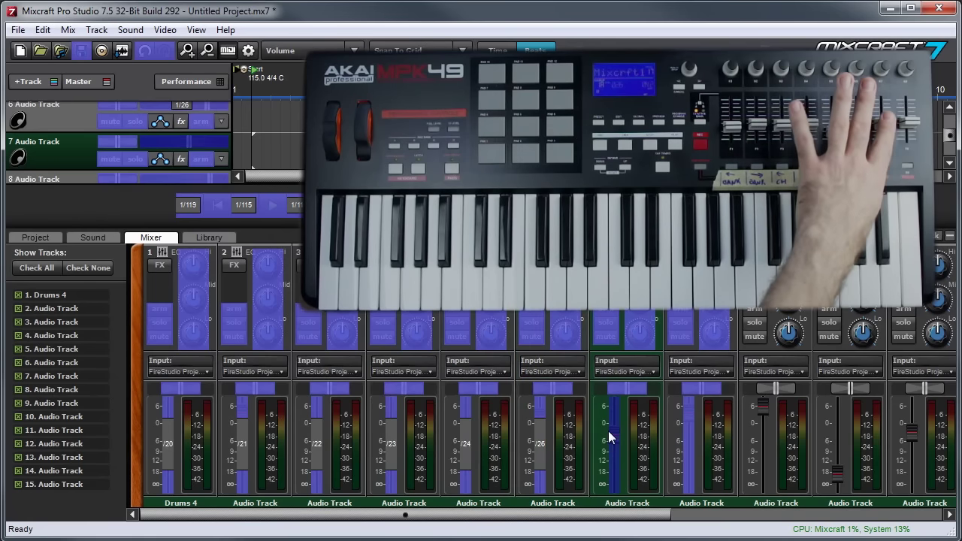
{"action": "left_click", "coordinate": [686, 419]}
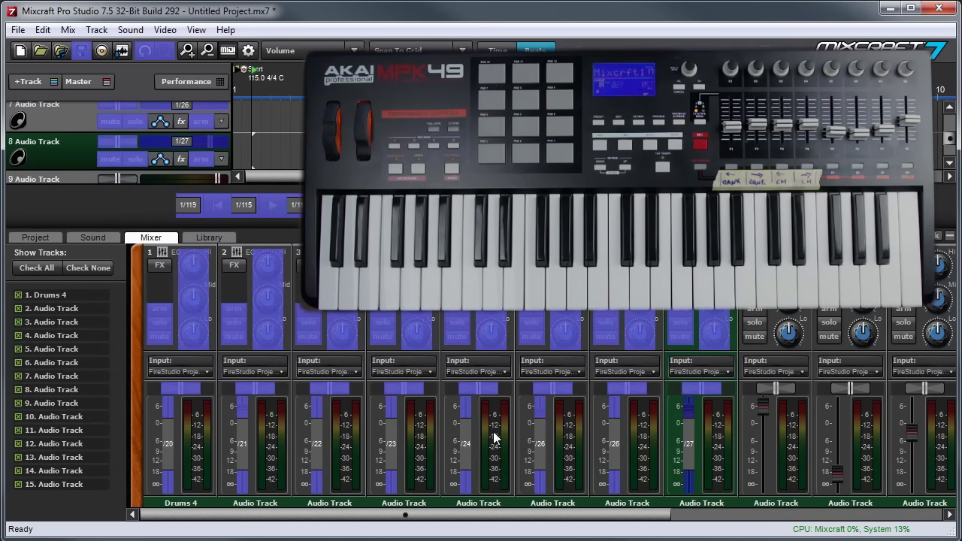
{"action": "left_click", "coordinate": [180, 390]}
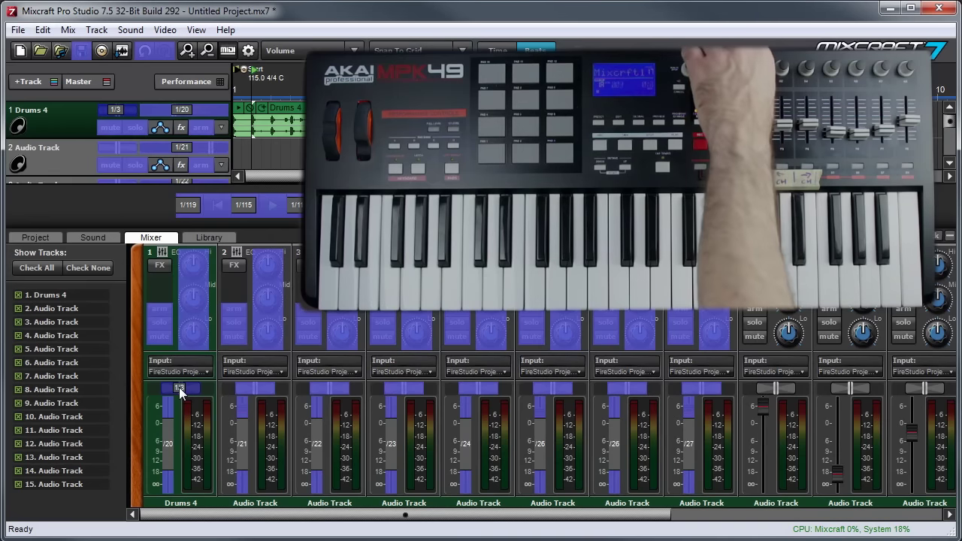
Map MPK49 knobs to pan of tracks 2–8, leaving Track 8 with Volume CC 27 and Pan CC 19
{"action": "left_click", "coordinate": [254, 389]}
{"action": "left_click", "coordinate": [320, 389]}
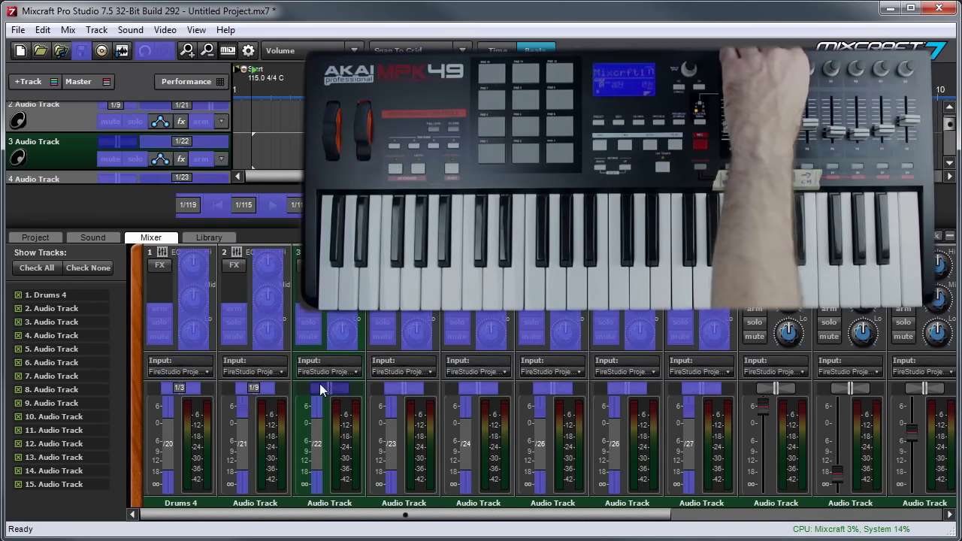
{"action": "left_click", "coordinate": [398, 391]}
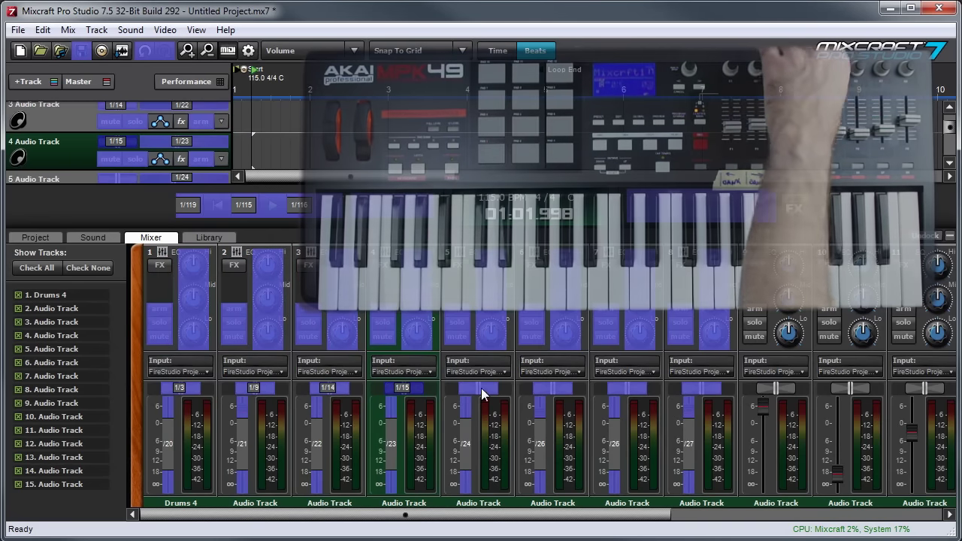
{"action": "left_click", "coordinate": [739, 453]}
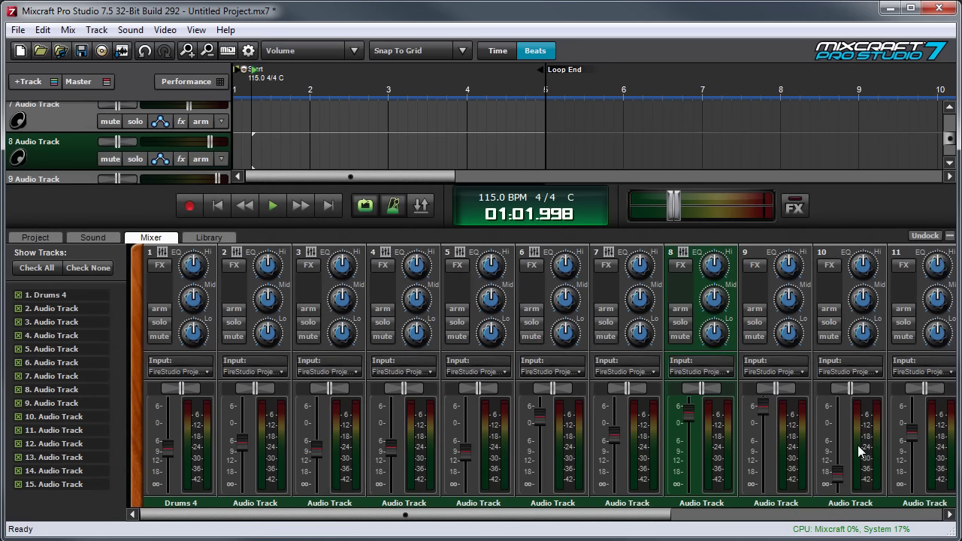
{"action": "left_click", "coordinate": [228, 50]}
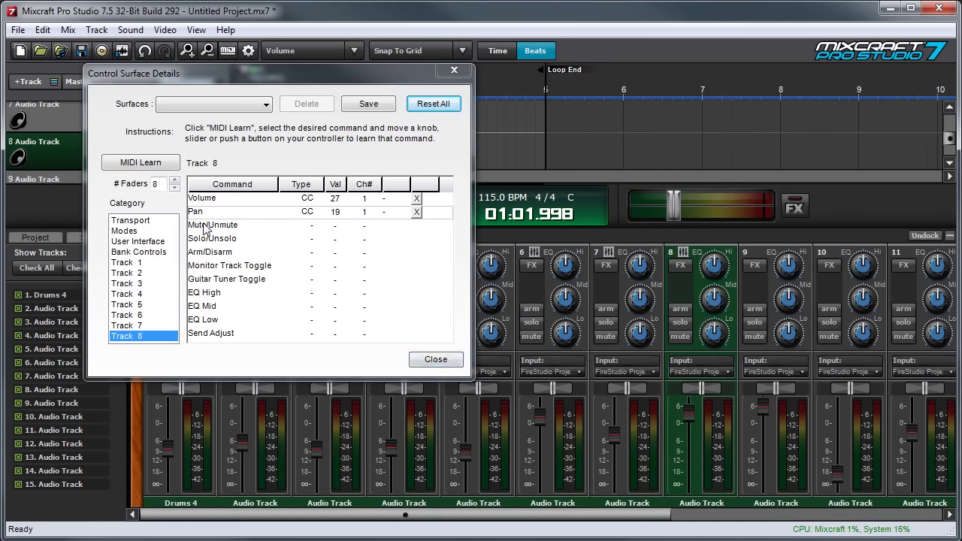
Show the Bank Controls category, listing unassigned Move Fader Bank Left/Right and Move Faders Left/Right
{"action": "left_click", "coordinate": [159, 254]}
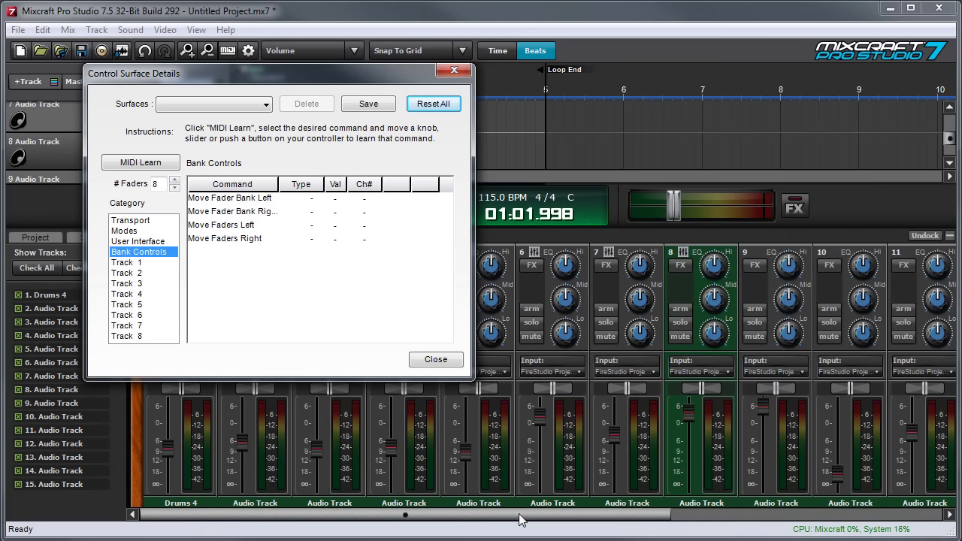
{"action": "left_click_drag", "start_coordinate": [519, 515], "coordinate": [383, 512]}
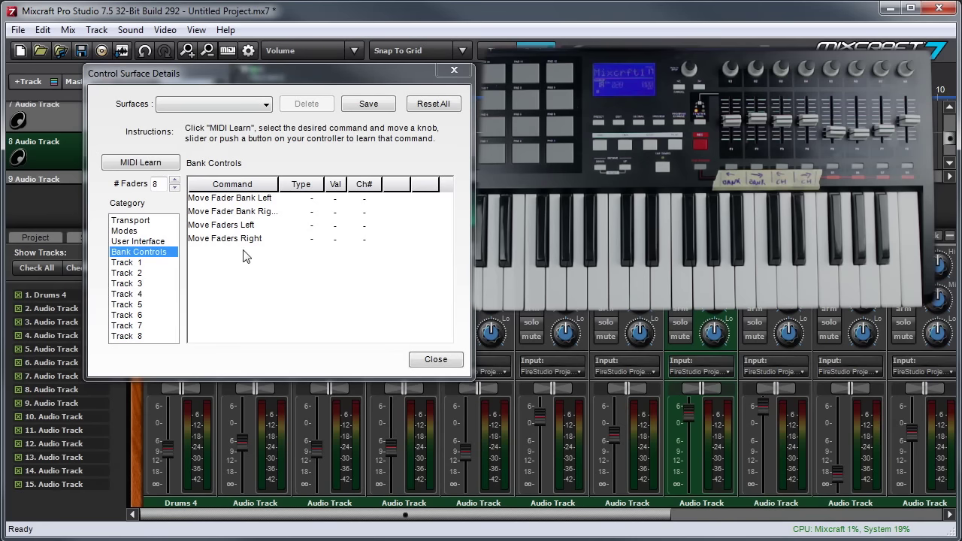
Learn Move Fader Bank Left/Right and Move Faders Left/Right on CC 28–31, then close the details dialog
{"action": "left_click", "coordinate": [240, 200]}
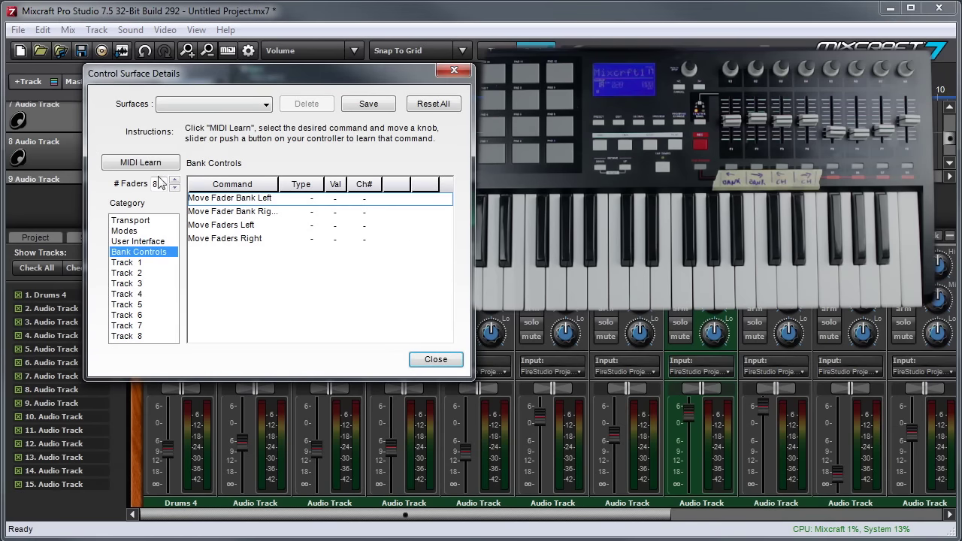
{"action": "left_click", "coordinate": [140, 163]}
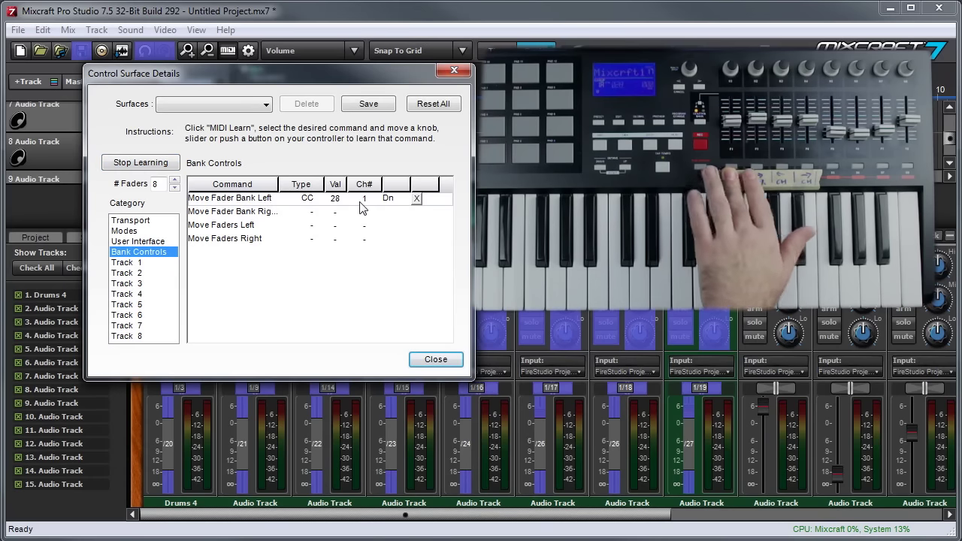
{"action": "left_click", "coordinate": [257, 211]}
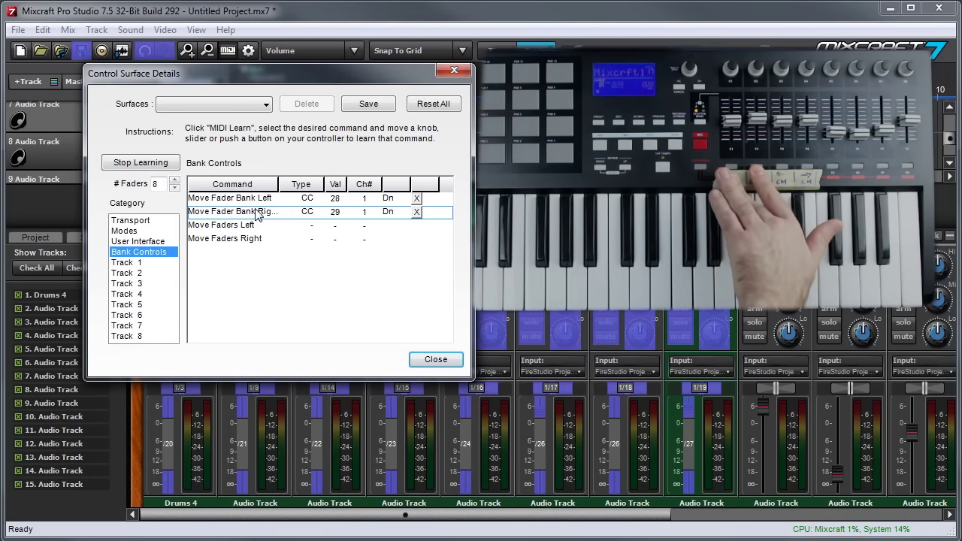
{"action": "left_click", "coordinate": [254, 226]}
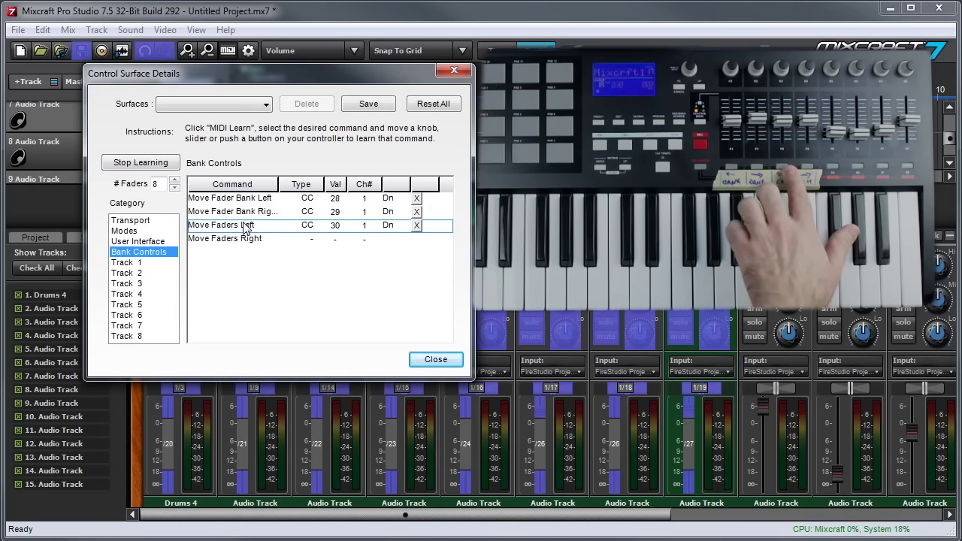
{"action": "left_click", "coordinate": [247, 240]}
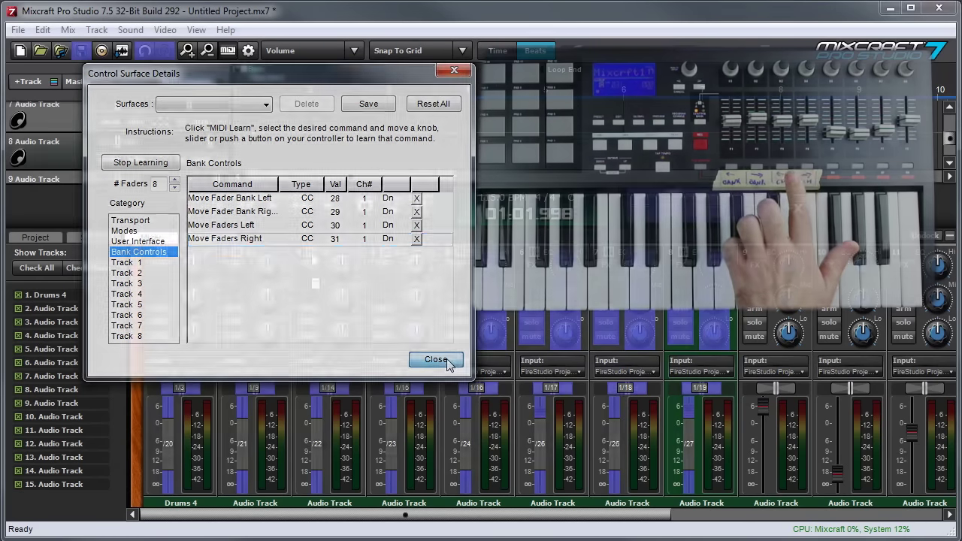
{"action": "left_click", "coordinate": [435, 359]}
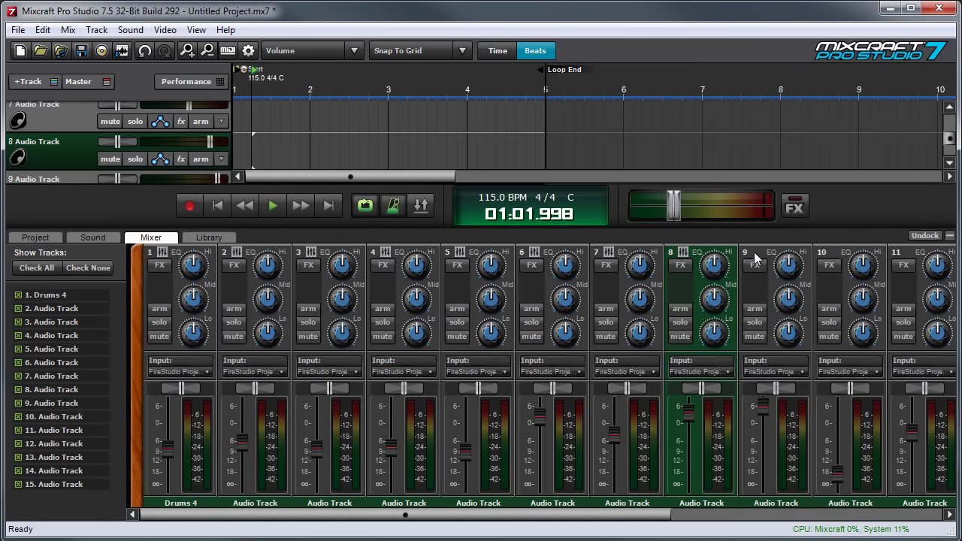
{"action": "scroll", "coordinate": [692, 491], "scroll_direction": "right", "scroll_amount": 3}
{"action": "scroll", "coordinate": [744, 497], "scroll_direction": "right", "scroll_amount": 6}
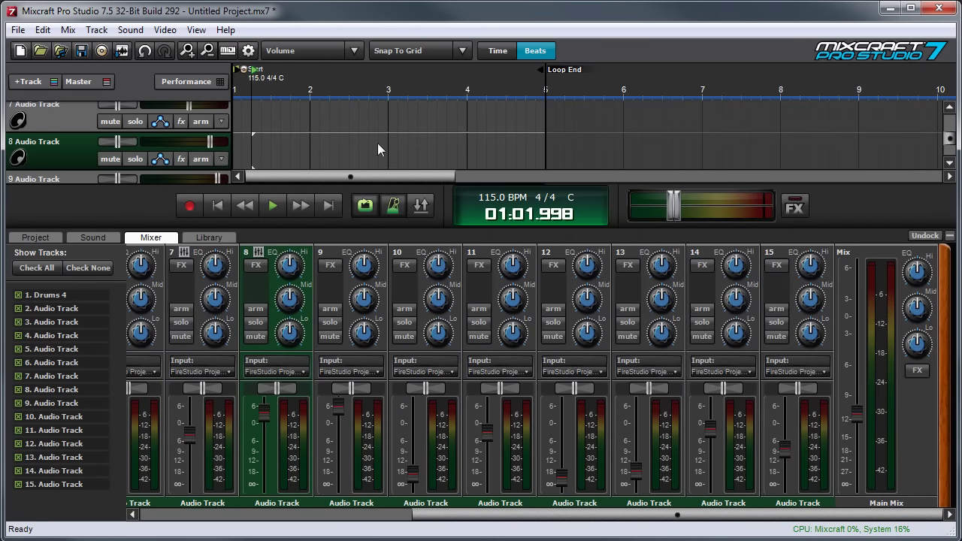
{"action": "scroll", "coordinate": [118, 132], "scroll_direction": "up", "scroll_amount": 2}
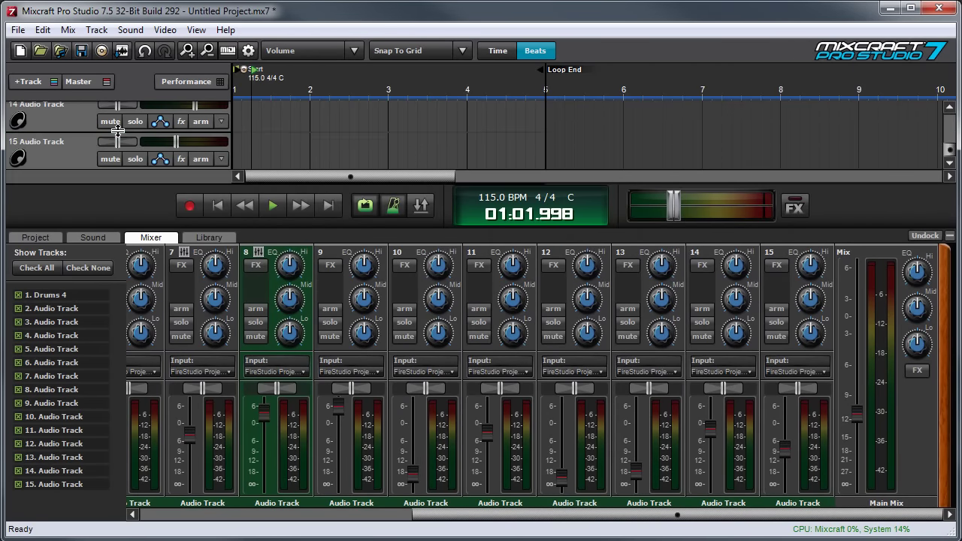
{"action": "scroll", "coordinate": [116, 132], "scroll_direction": "up", "scroll_amount": 4}
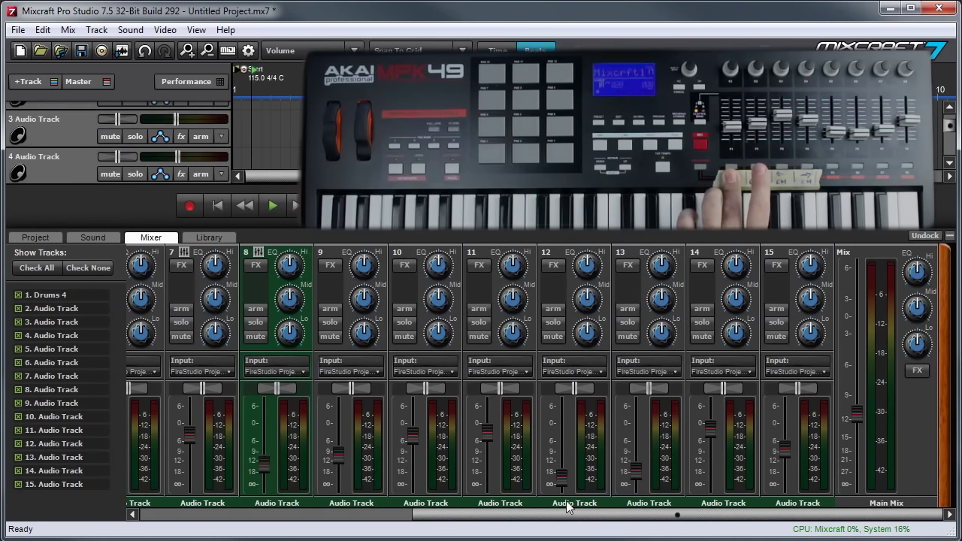
{"action": "left_click_drag", "start_coordinate": [554, 514], "coordinate": [158, 507]}
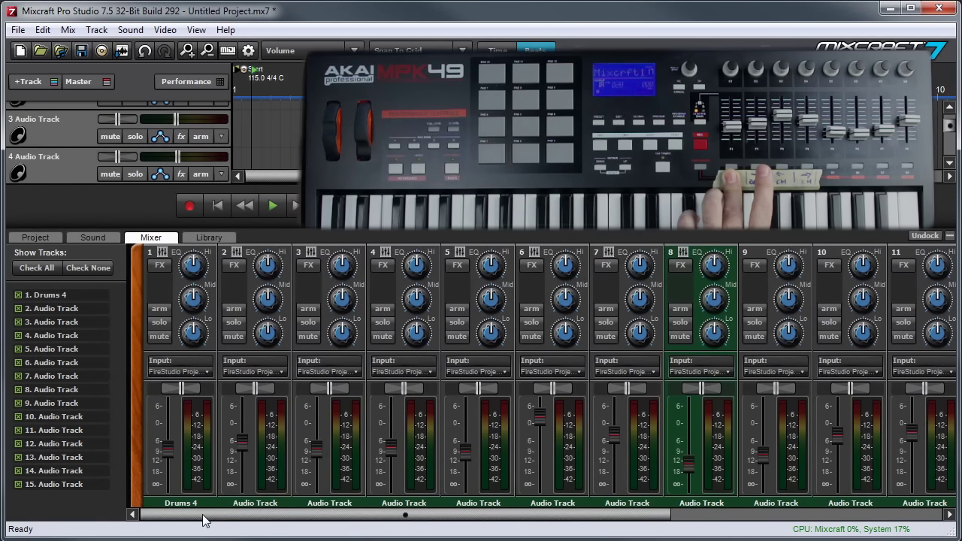